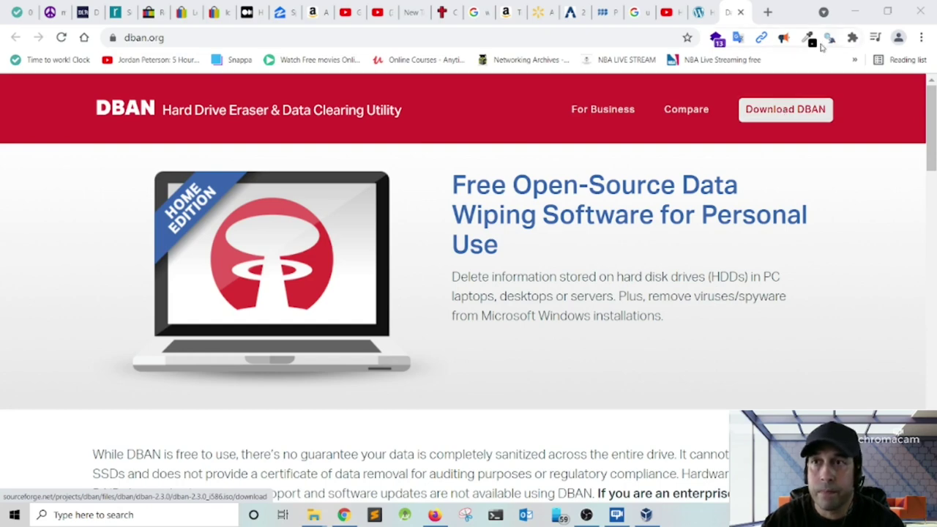
- Clear the browser out of the way and set the Rufus target device to the NO_LABEL (E:) 16 GB USB drive
left_click(850, 8)
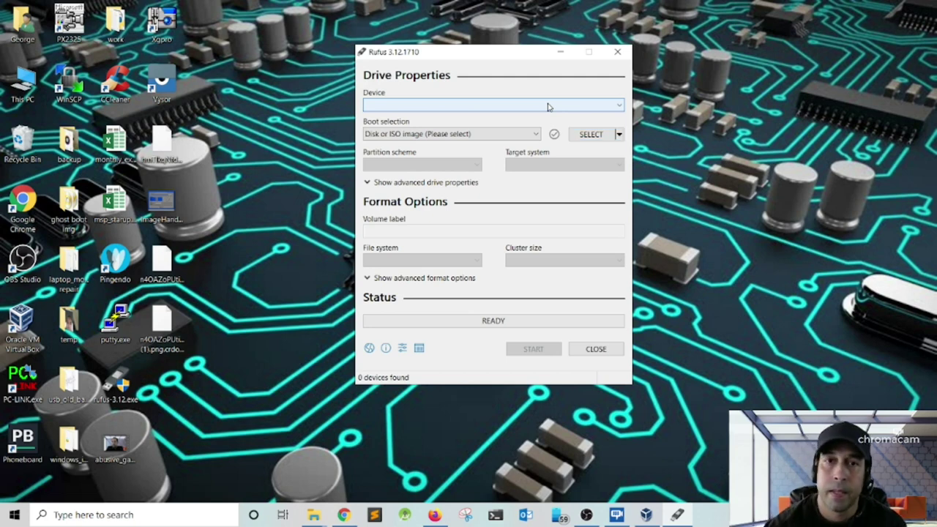
left_click(496, 105)
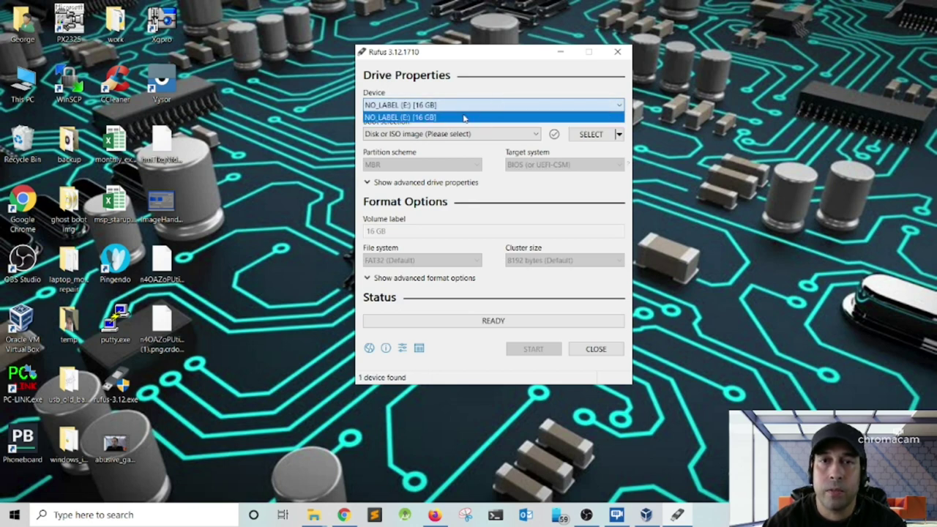
left_click(464, 118)
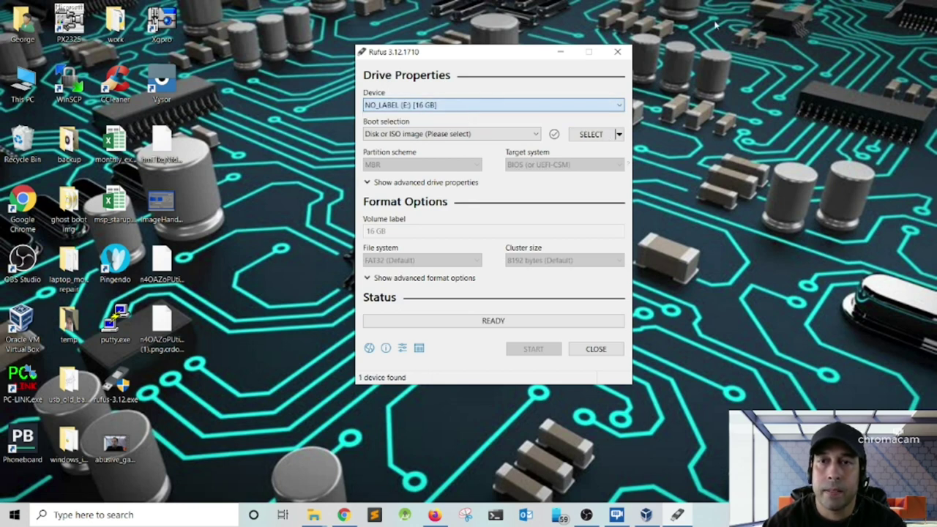
- Load dban-2.3.0_i586.iso from the Downloads iso folder as the boot image, and close Rufus without writing the drive
key("Tab")
key("Tab")
key("Return")
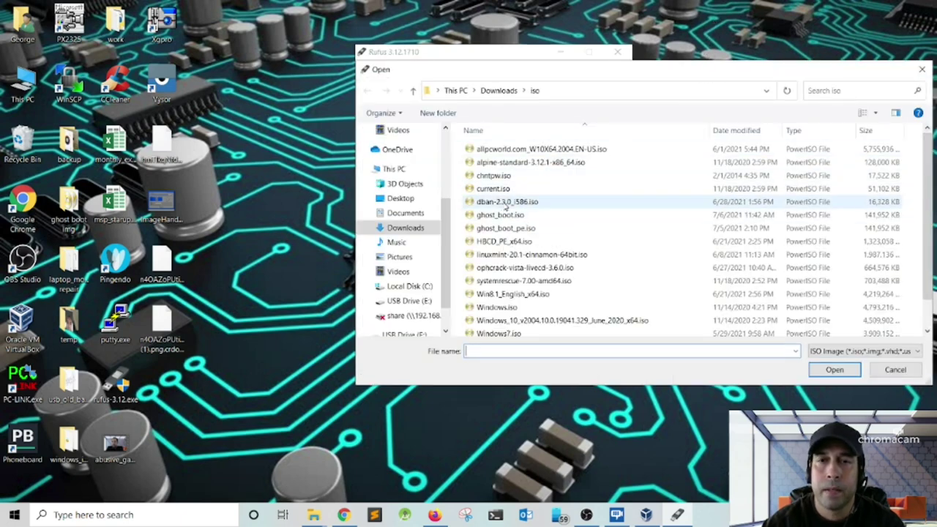
left_click(507, 202)
left_click(835, 370)
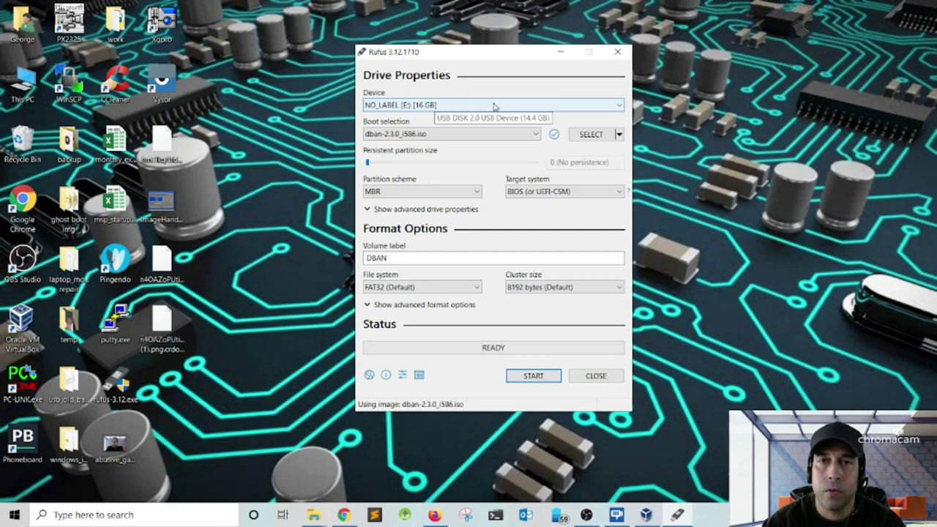
left_click(615, 52)
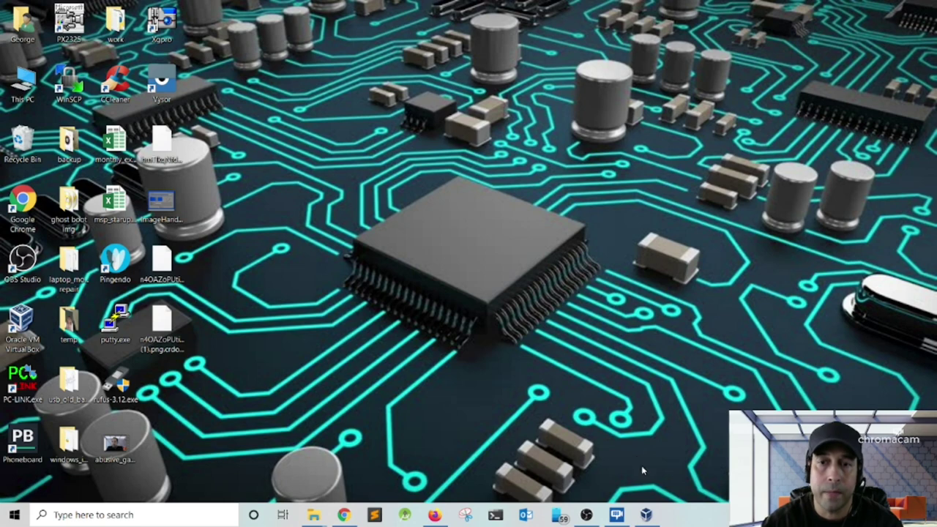
- Switch to Oracle VM VirtualBox, start the "test" virtual machine and bring its window to the front
left_click(646, 515)
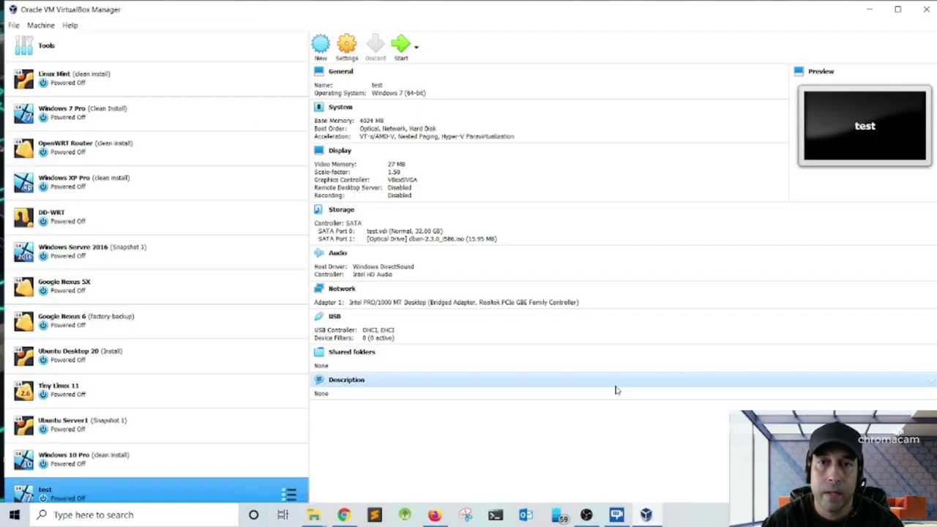
left_click(401, 46)
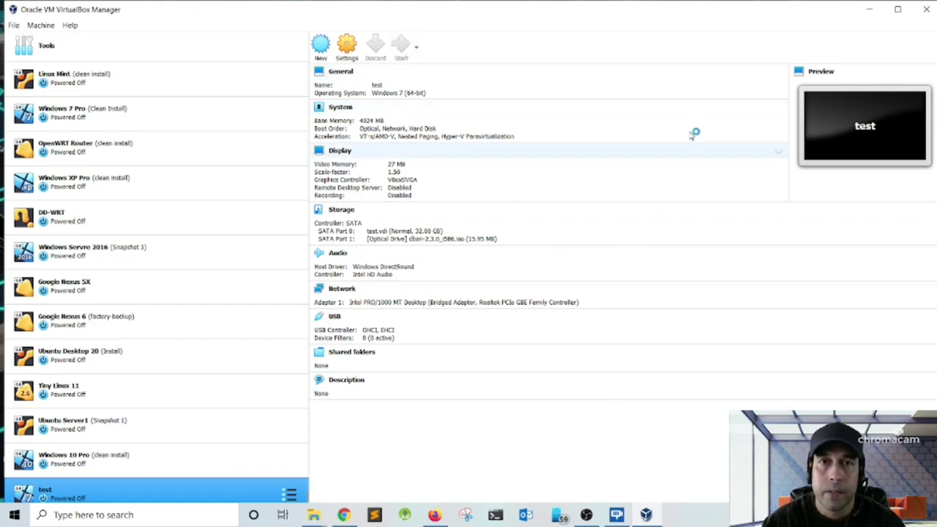
left_click(867, 9)
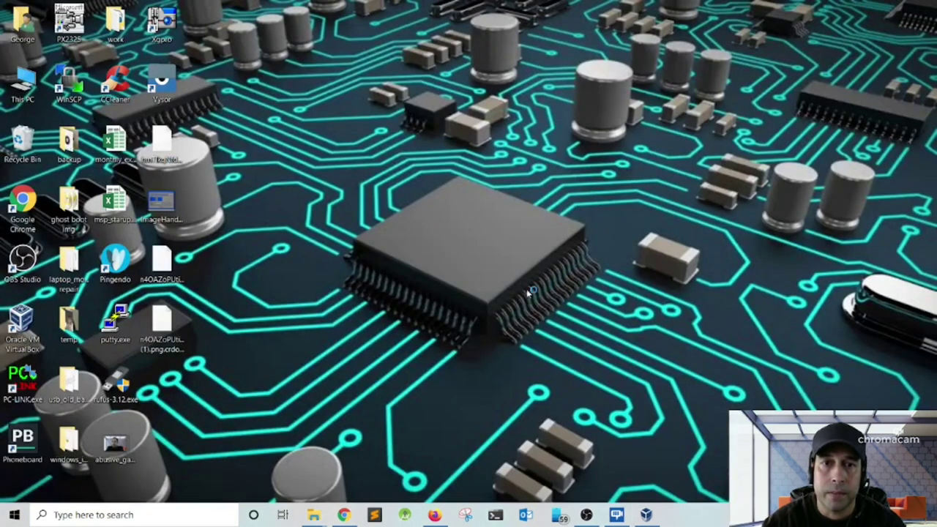
left_click(646, 515)
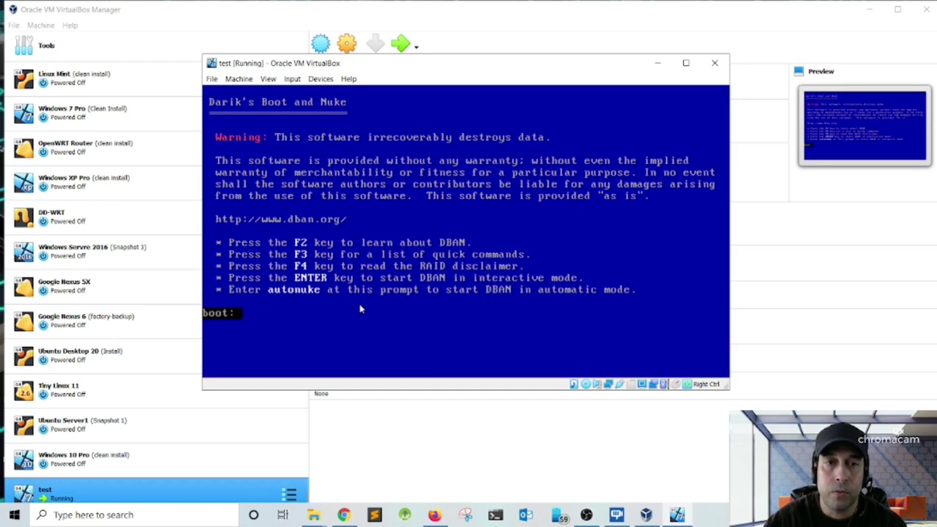
- Start DBAN in interactive mode and mark the 32GiB VBOX HARDDISK for wiping
key("Return")
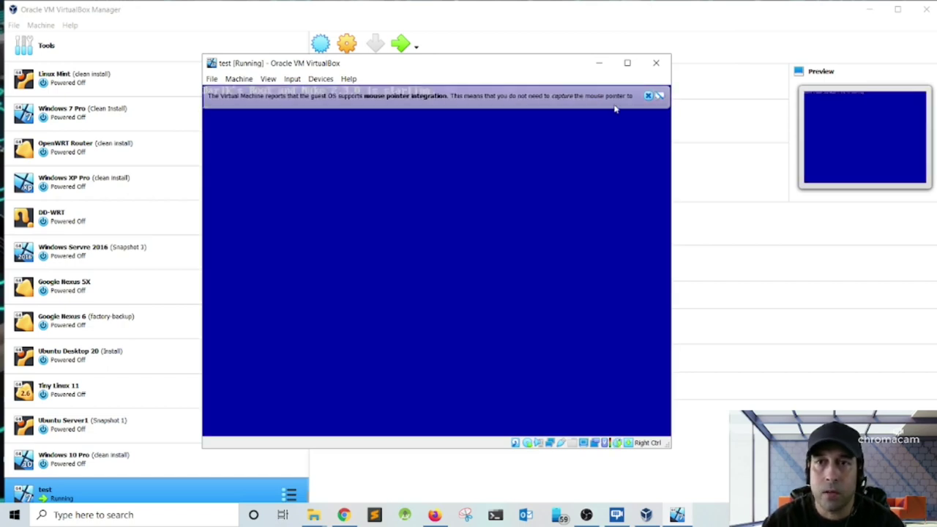
left_click(648, 97)
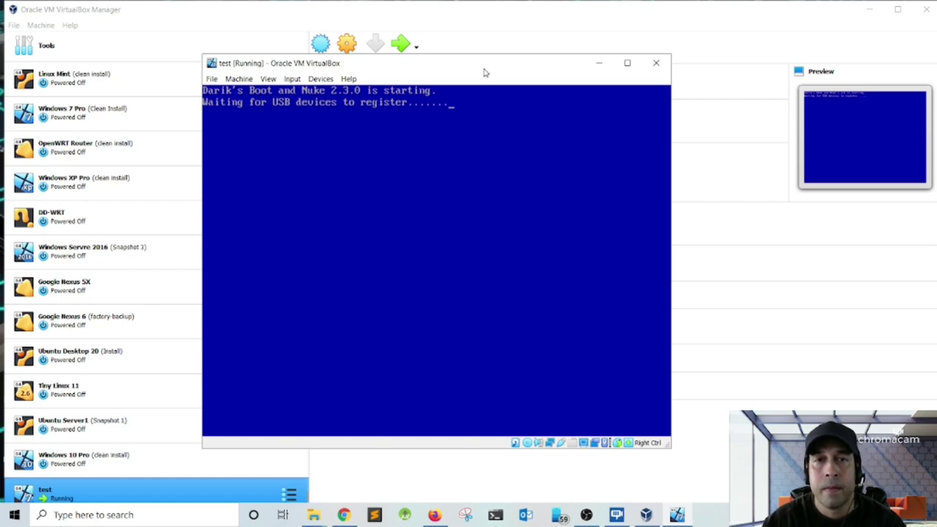
left_click_drag(484, 70, 509, 68)
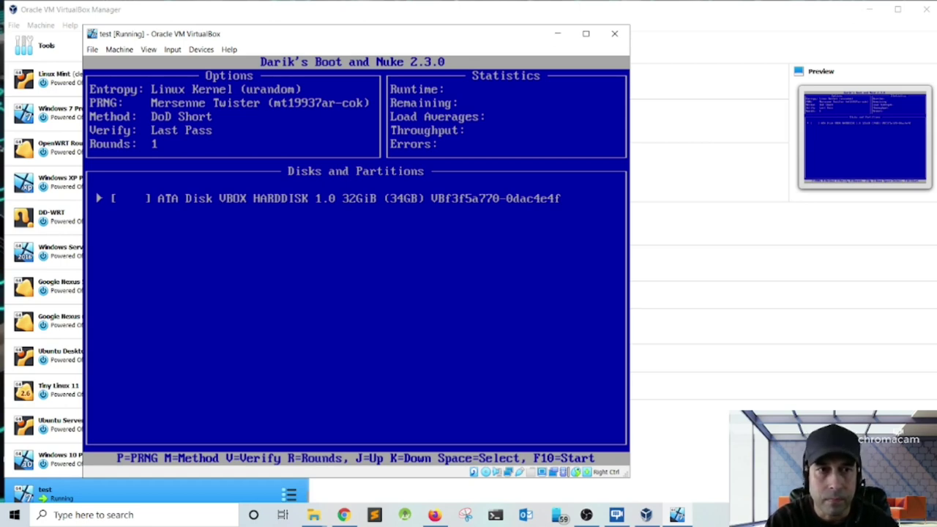
key("space")
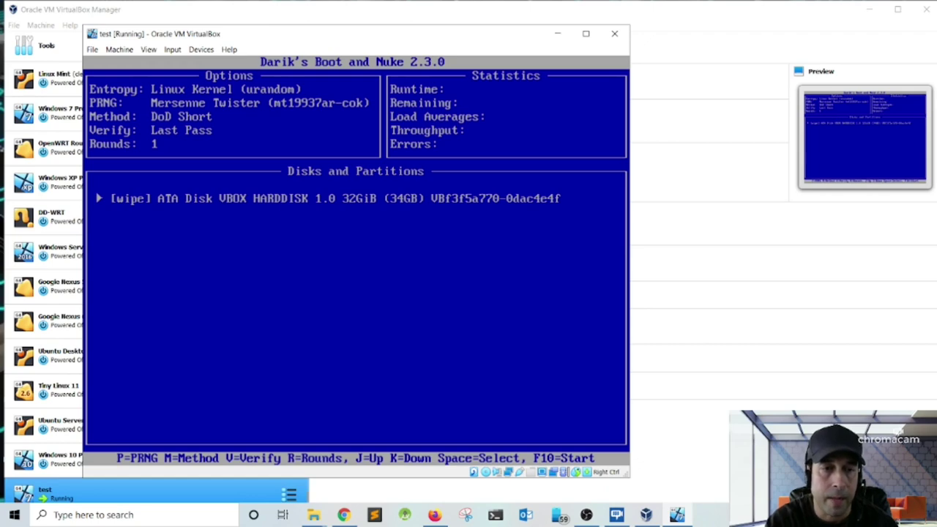
- Review the descriptions of the wipe methods from Quick Erase to PRNG Stream and select DoD Short
key("m")
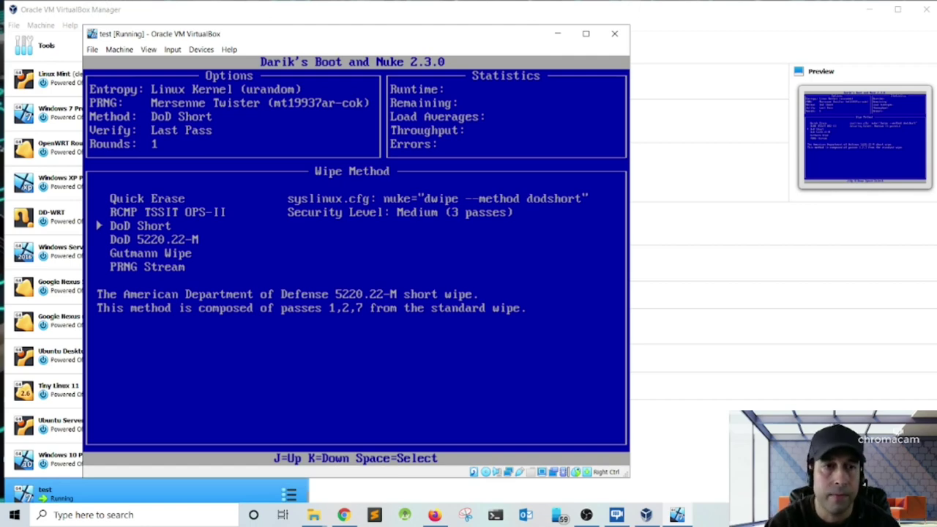
key("Up")
key("Up")
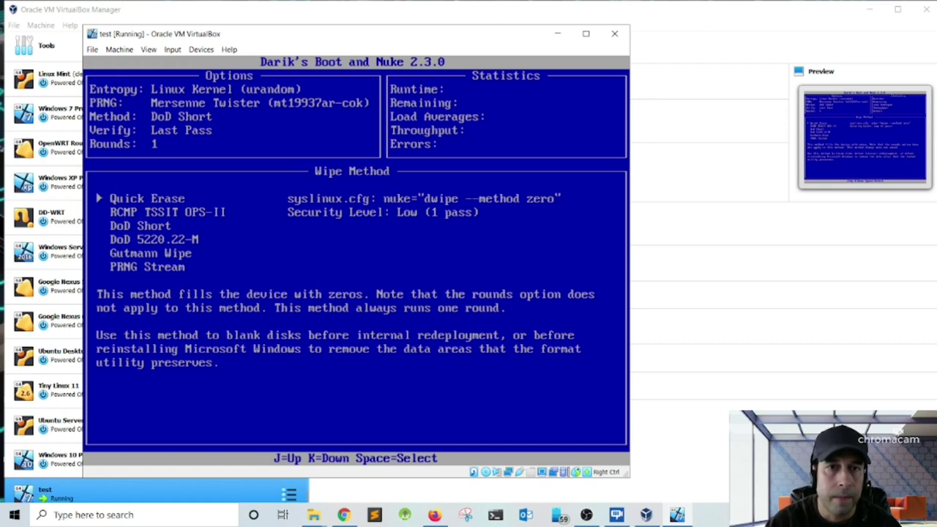
key("Down")
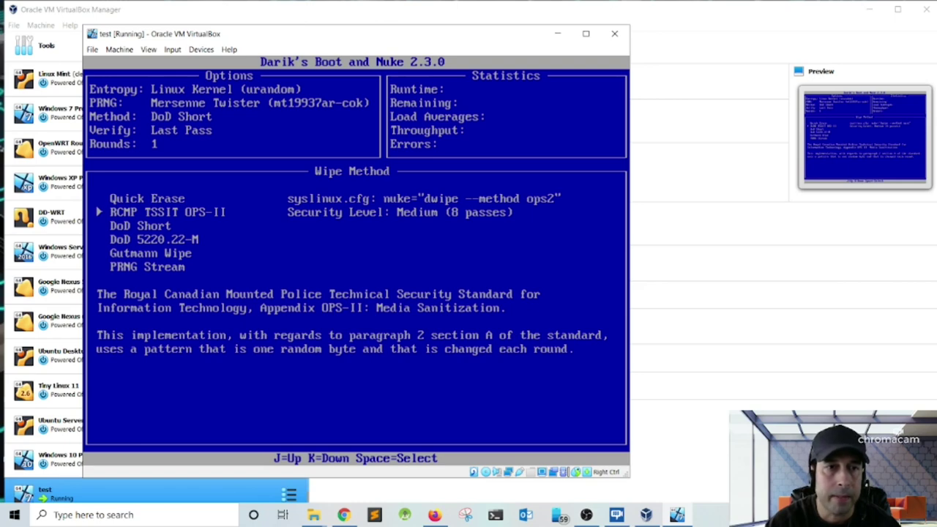
key("Down")
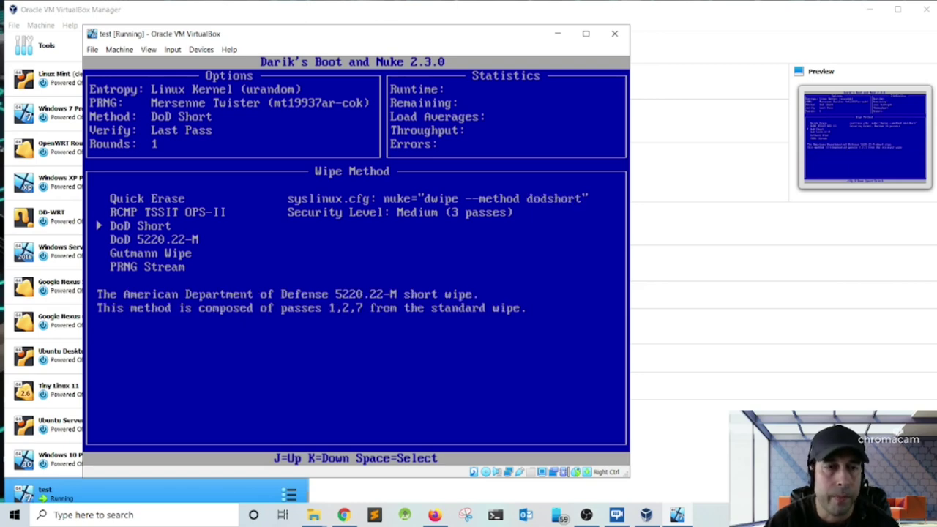
key("Down")
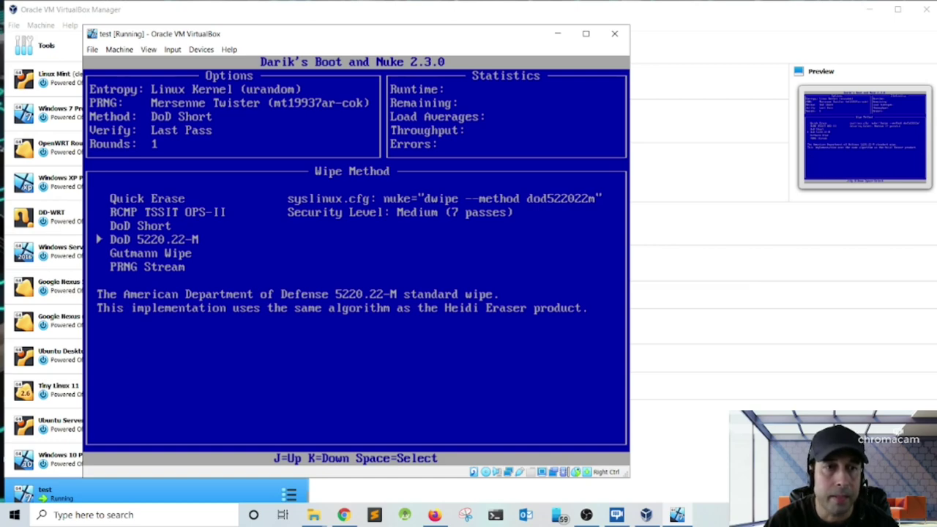
key("Down")
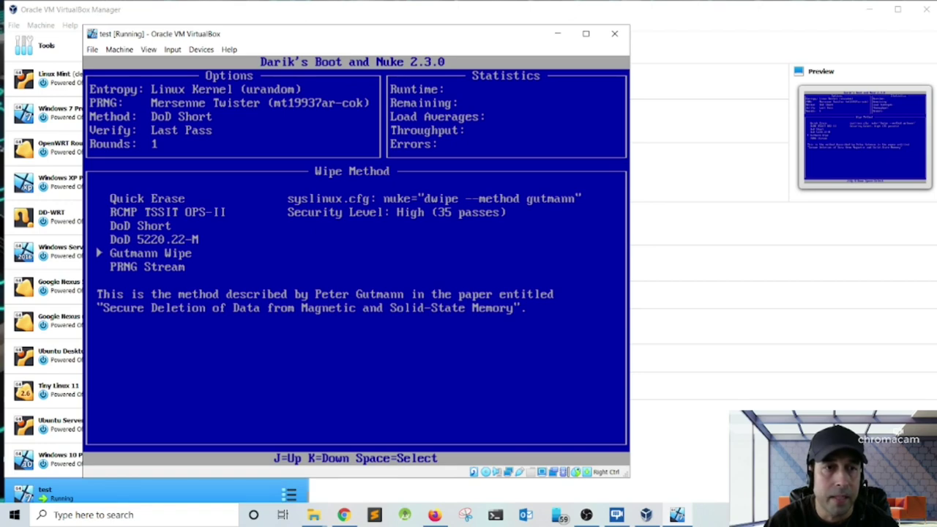
key("Down")
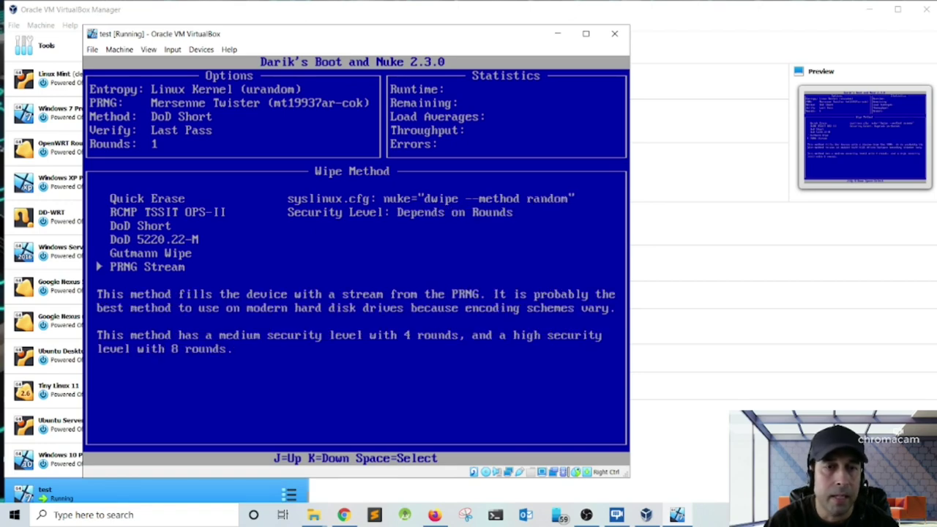
key("Up")
key("Up")
key("Up")
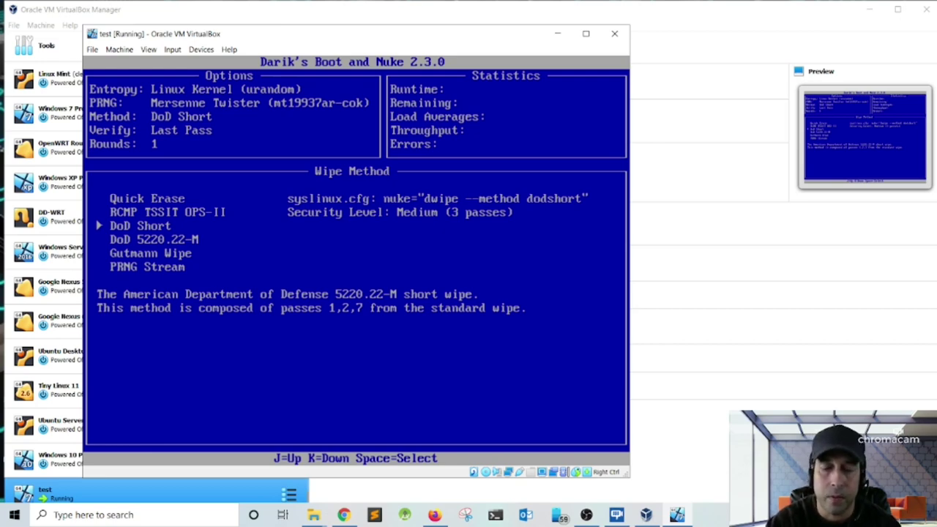
key("space")
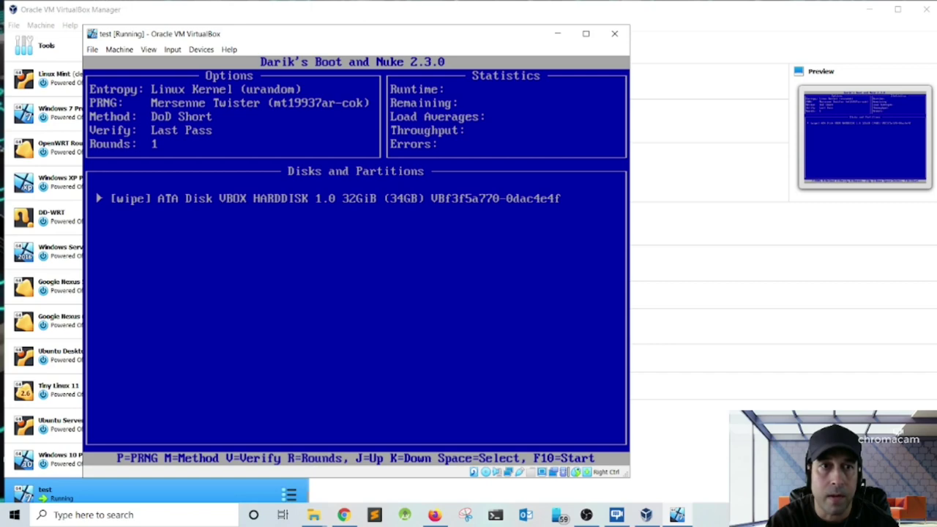
- Set the number of wipe rounds to 1 and start wiping the marked disk
key("r")
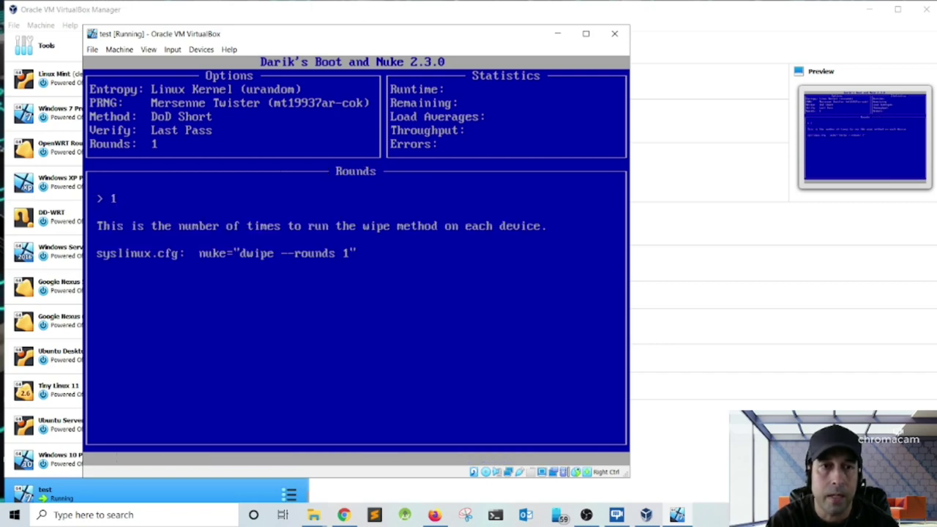
key("BackSpace")
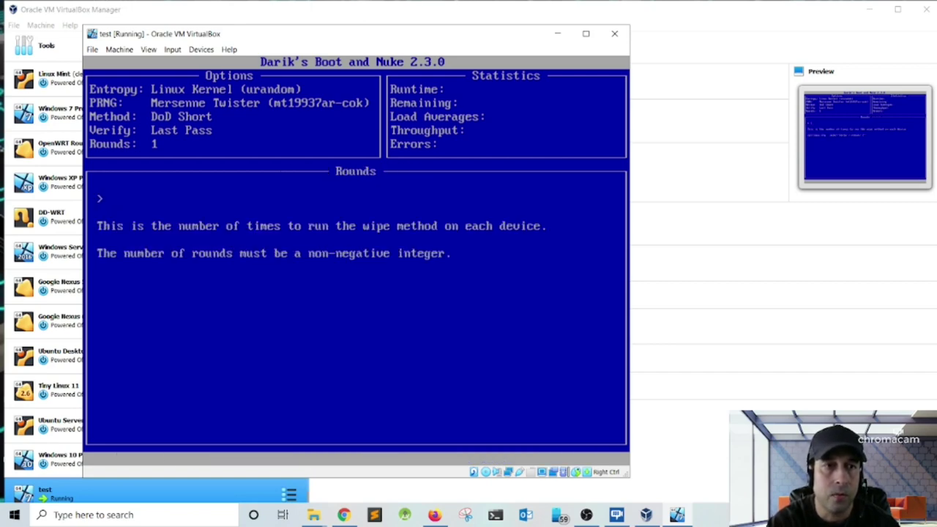
type("3")
key("BackSpace")
type("5")
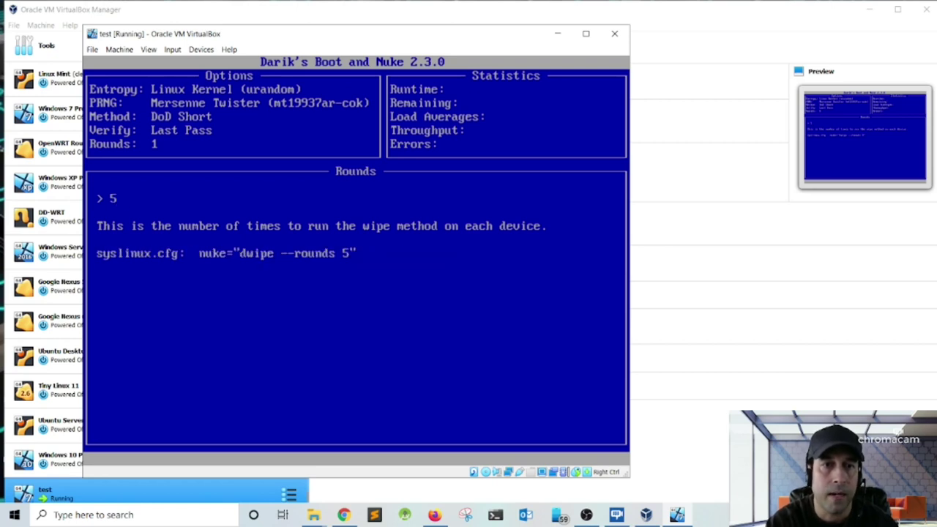
key("BackSpace")
type("1")
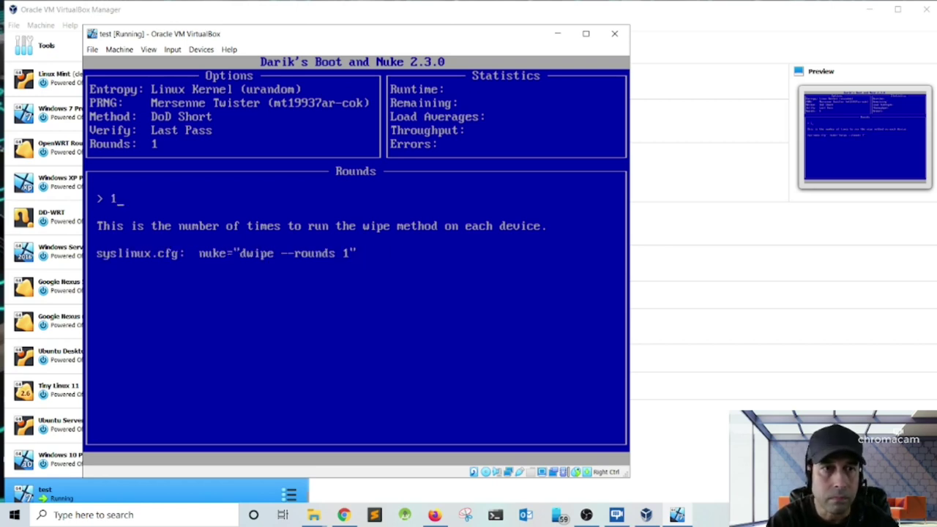
key("Return")
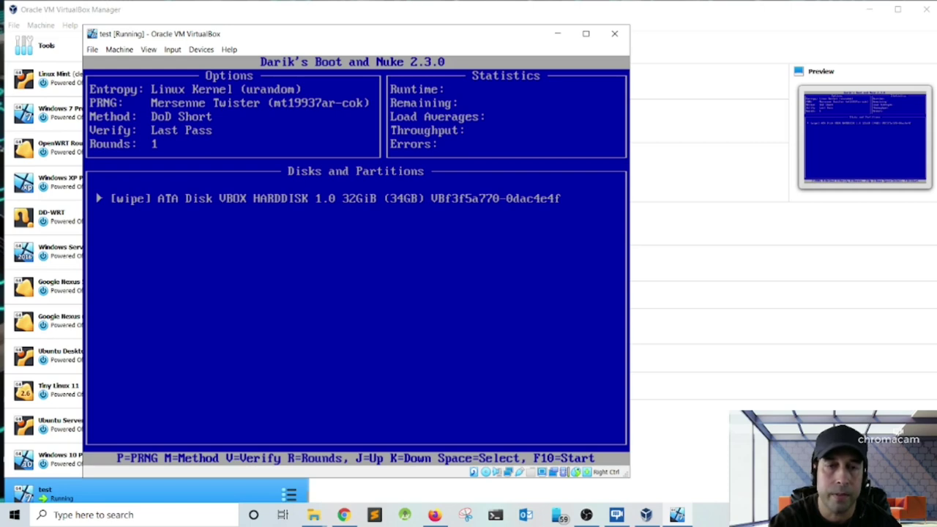
key("F10")
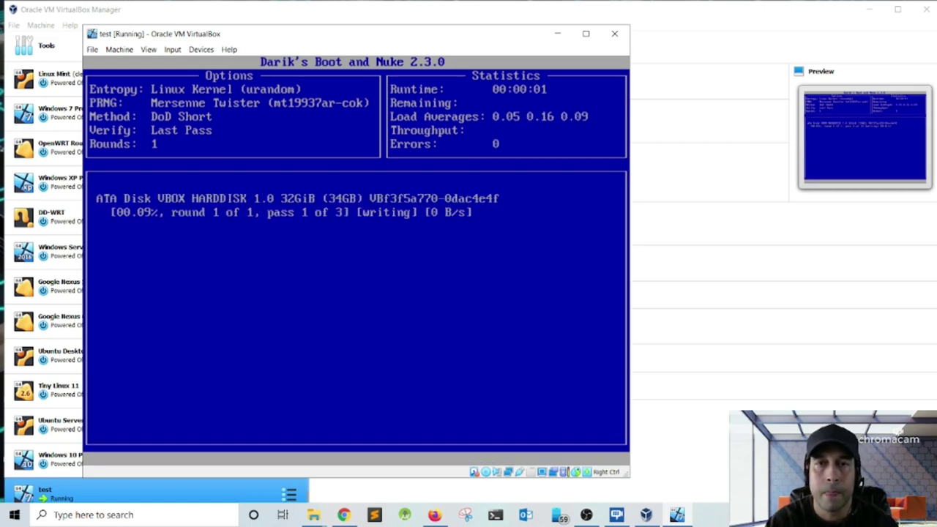